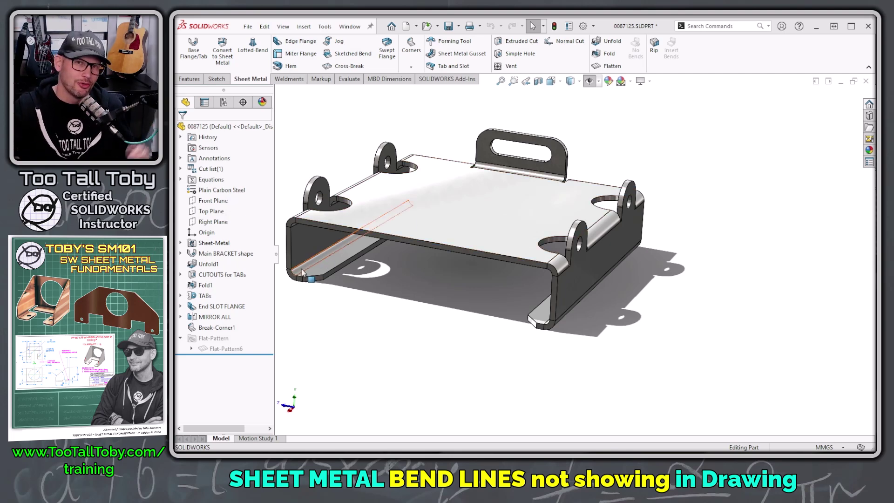
Make a new drawing from the bracket part with the default template on a B (ANSI) Landscape sheet
left_click(249, 27)
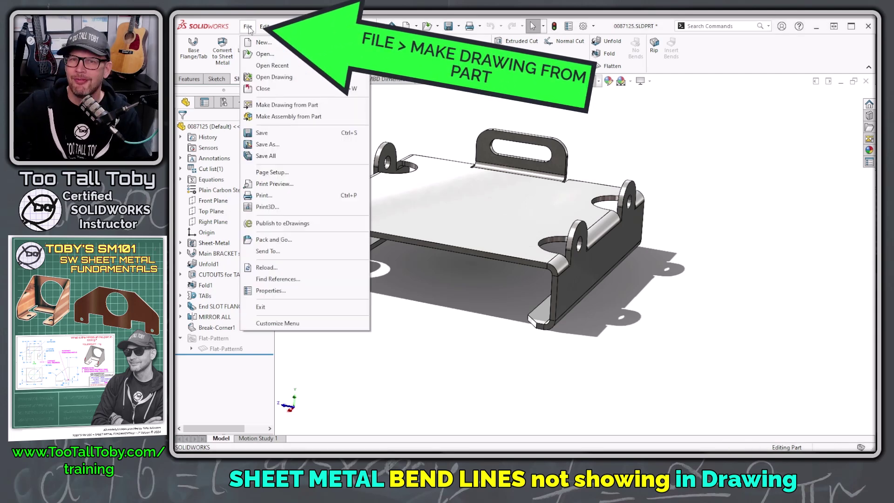
left_click(282, 106)
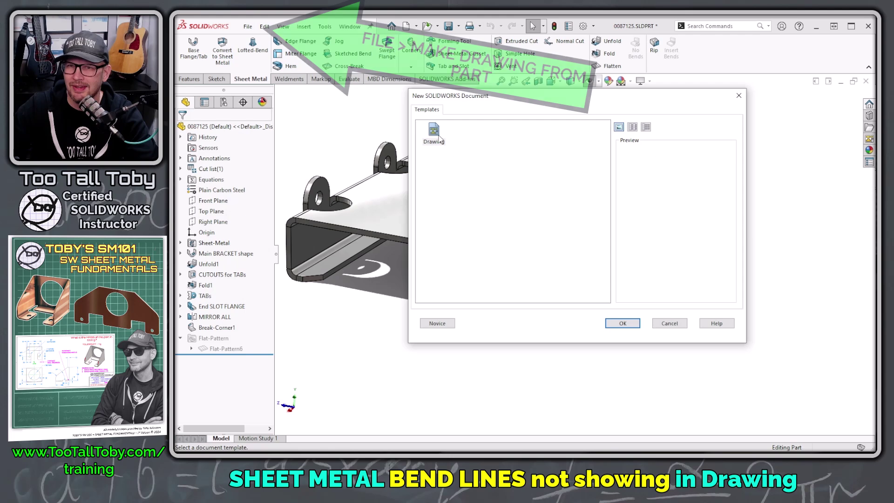
key("Return")
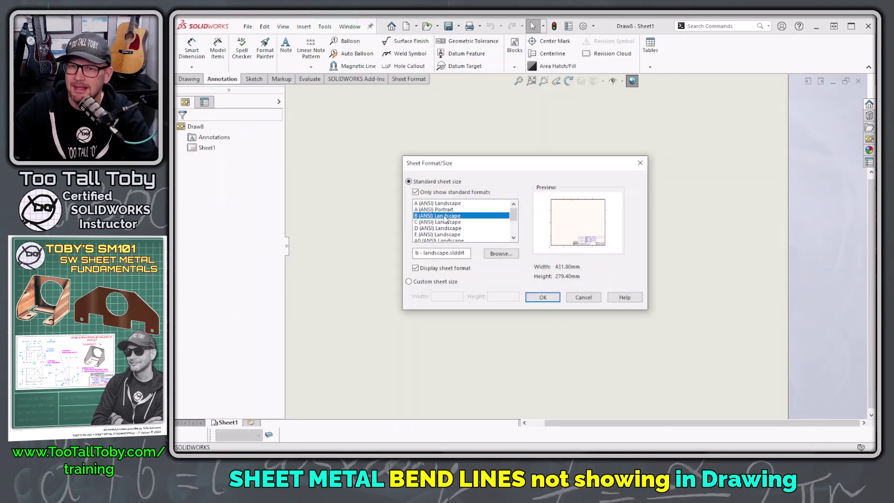
key("Return")
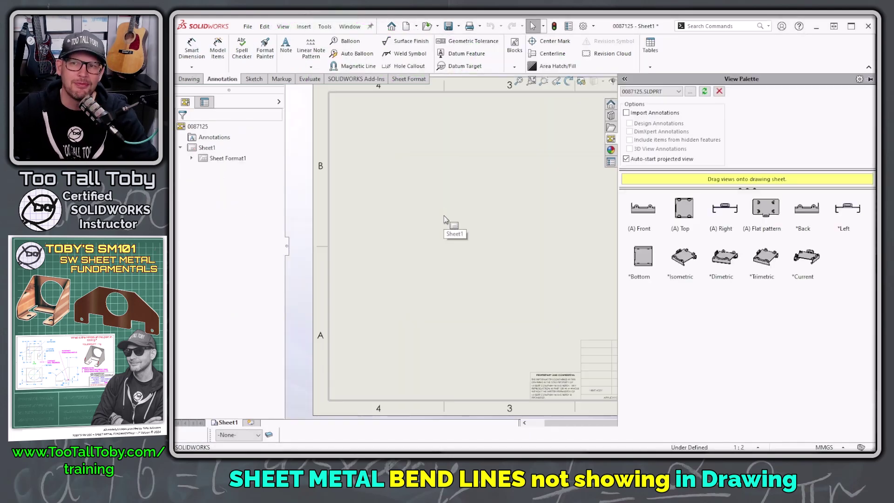
Place the right, top, side and isometric views, then the flat pattern view at the upper right
left_click_drag(725, 209, 406, 322)
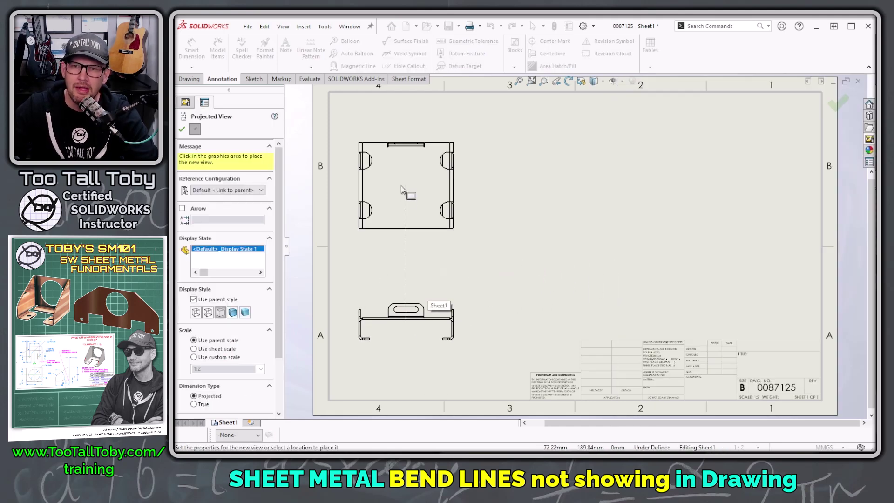
left_click(403, 195)
left_click(511, 278)
left_click(531, 201)
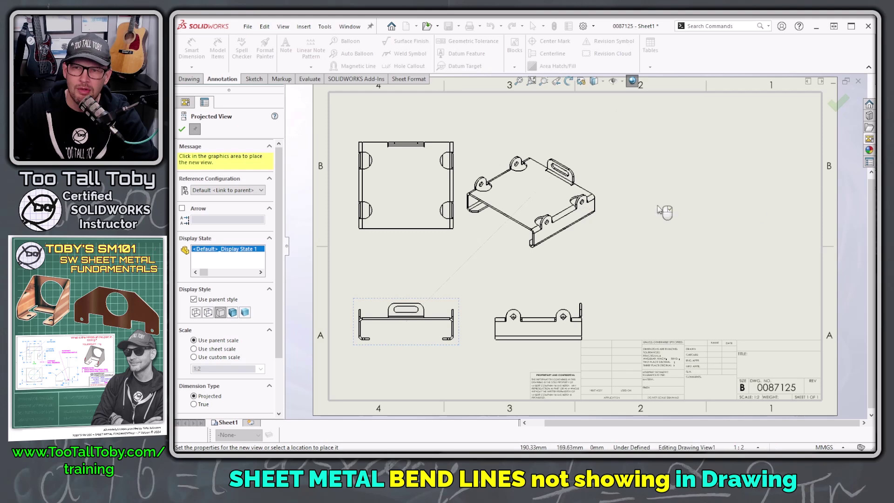
left_click(839, 104)
left_click(870, 139)
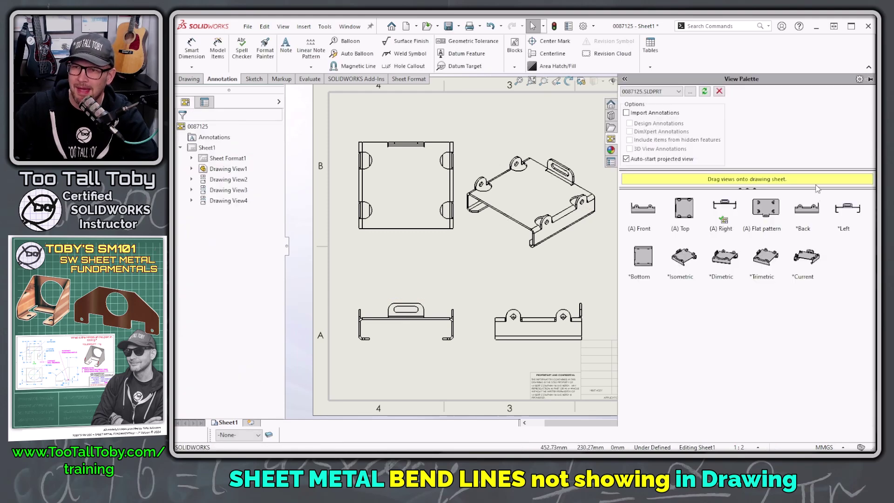
mouse_move(771, 213)
left_mouse_down()
mouse_move(630, 237)
mouse_move(405, 214)
mouse_move(565, 190)
mouse_move(681, 228)
mouse_move(699, 215)
left_mouse_up()
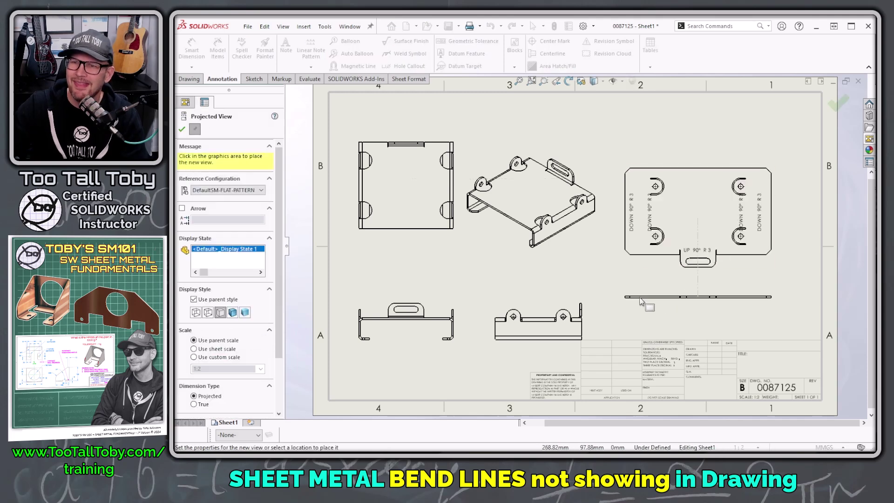
Finish the flat pattern view and show its PropertyManager down to the Bend Lines options
key("Escape")
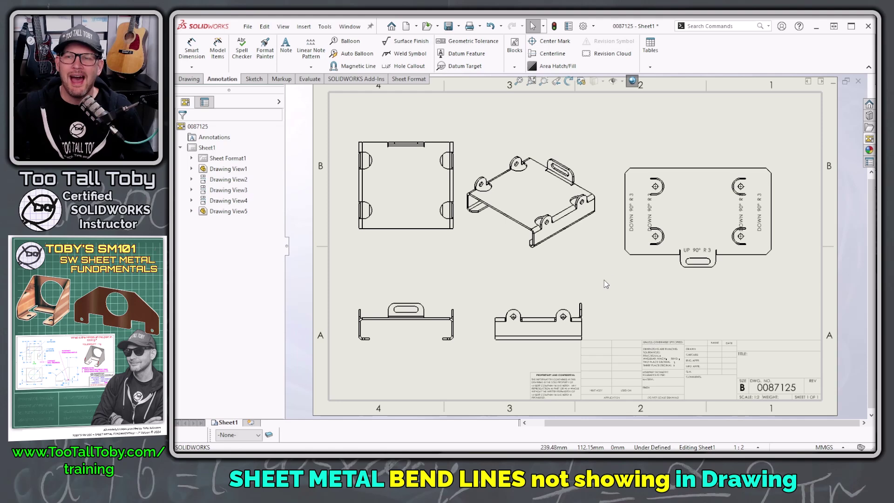
left_click(631, 269)
left_click_drag(279, 259, 287, 338)
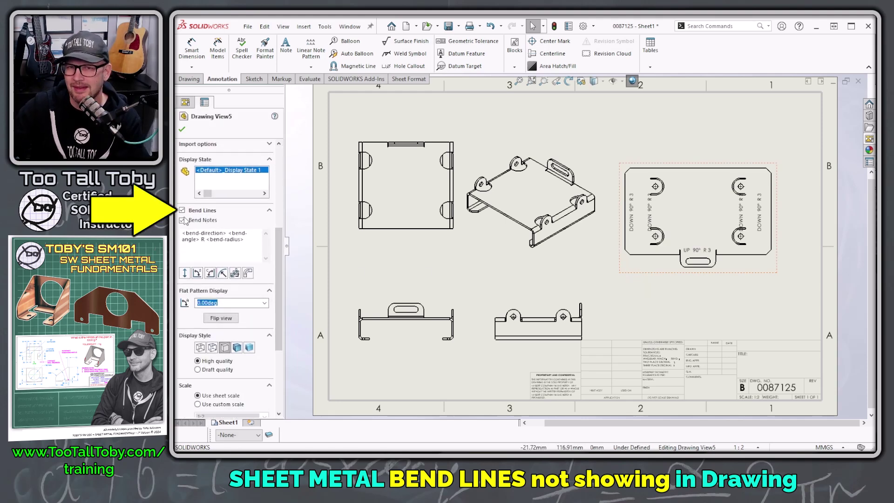
Switch Bend Lines off, confirm the warning, then re-enable Bend Lines and Bend Notes to restore the 90° R3 notes
left_click(209, 212)
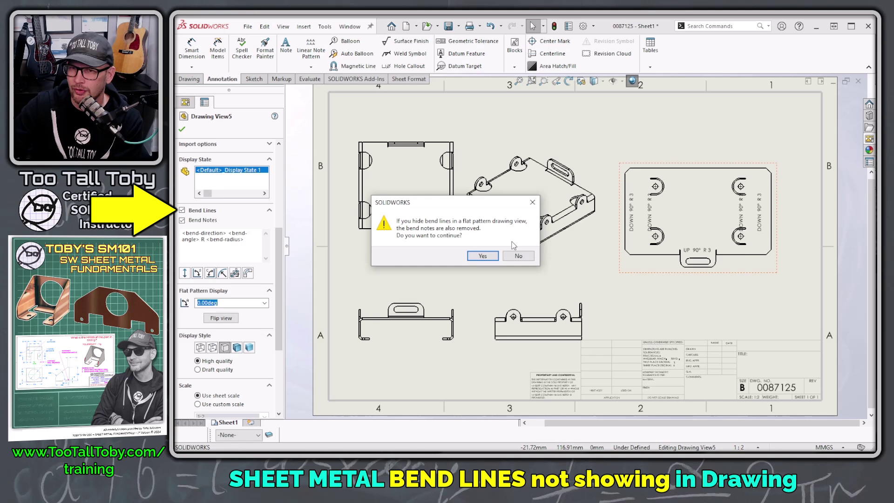
left_click(481, 256)
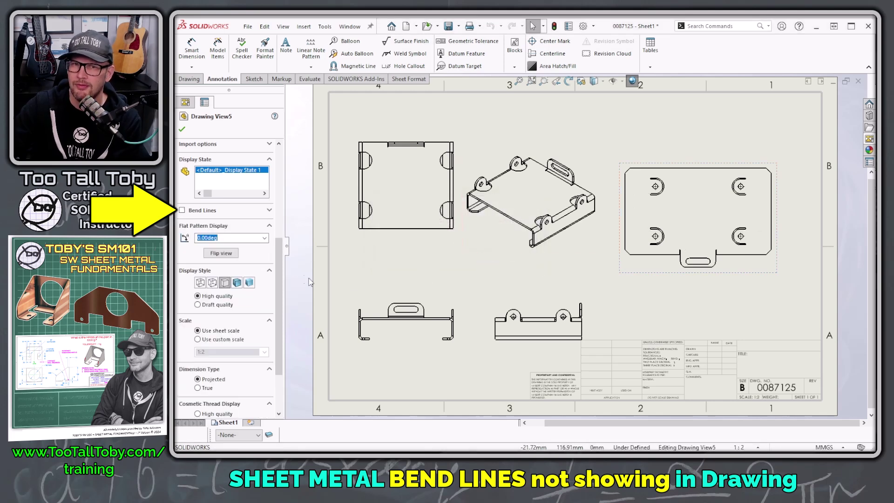
left_click(182, 210)
left_click(183, 220)
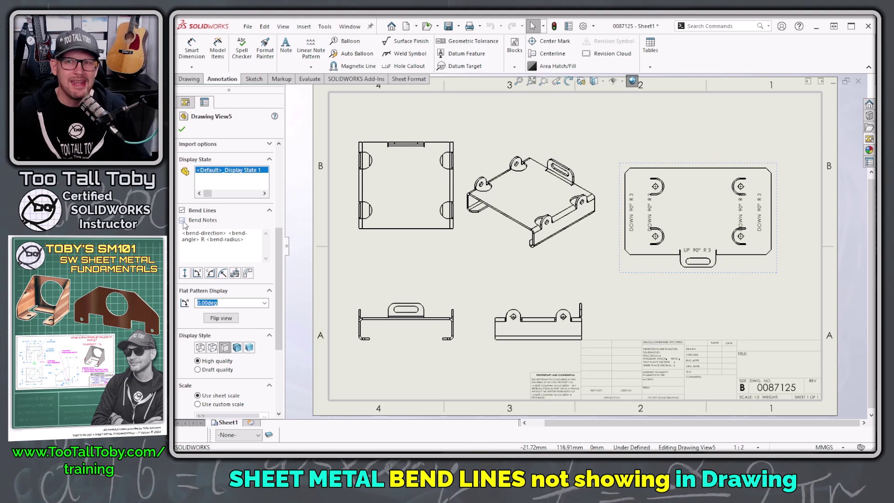
Zoom to fit the sheet and turn on View Bend Lines from Hide/Show Items
key("f")
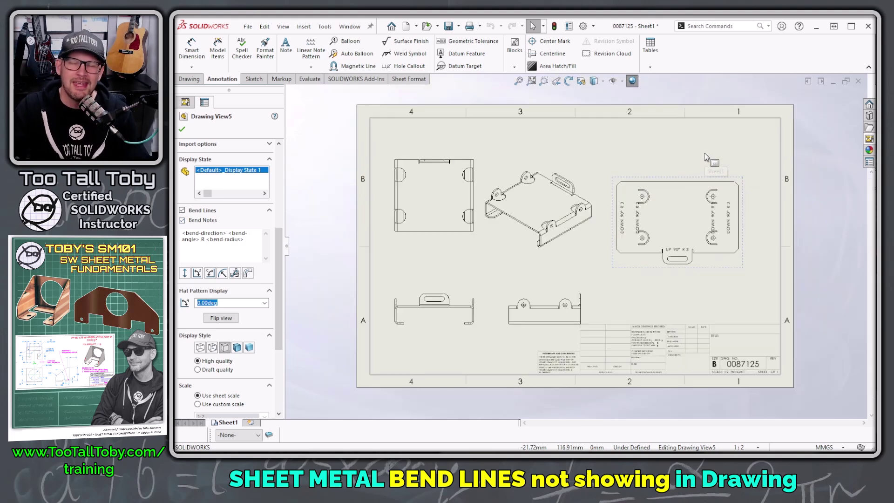
left_click(622, 82)
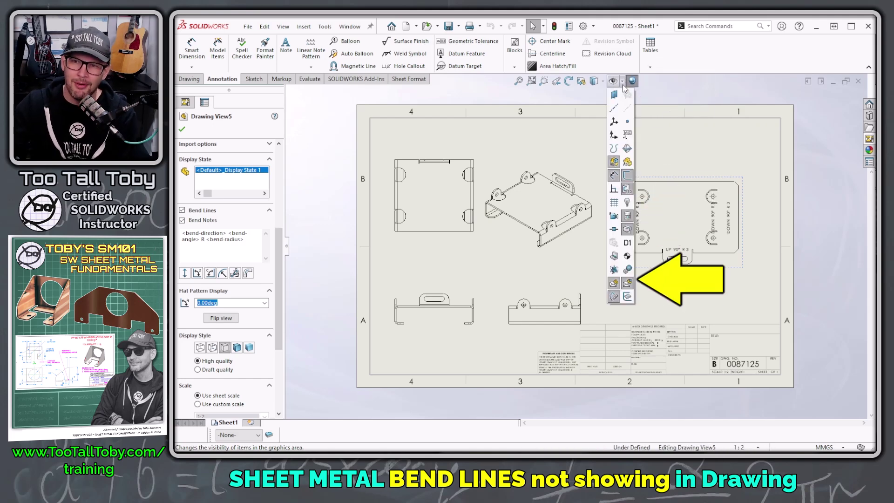
left_click(628, 297)
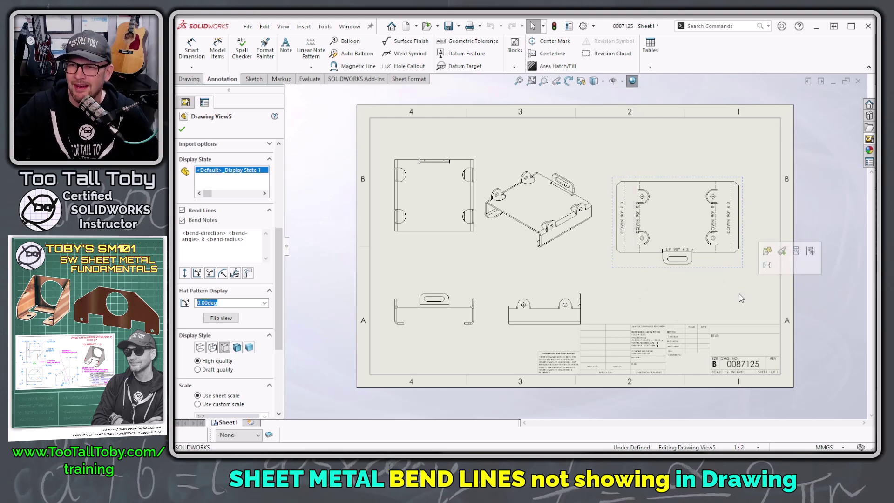
scroll(706, 242, "down", 3)
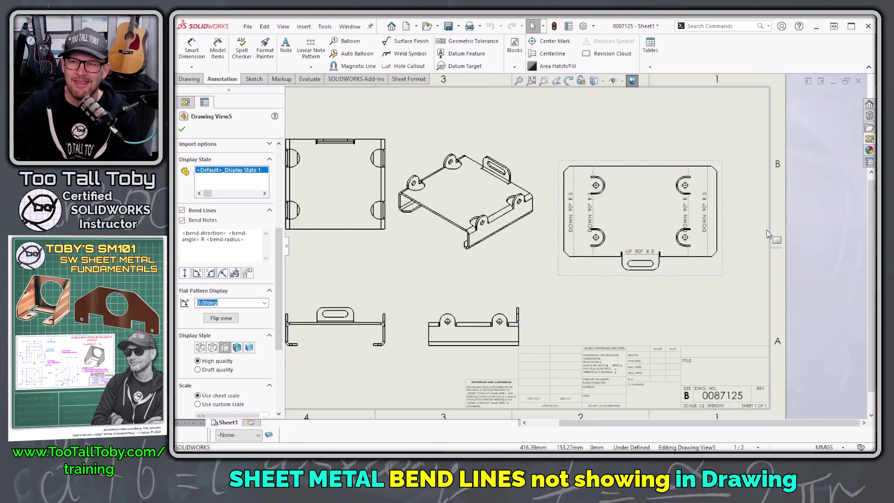
scroll(699, 221, "down", 2)
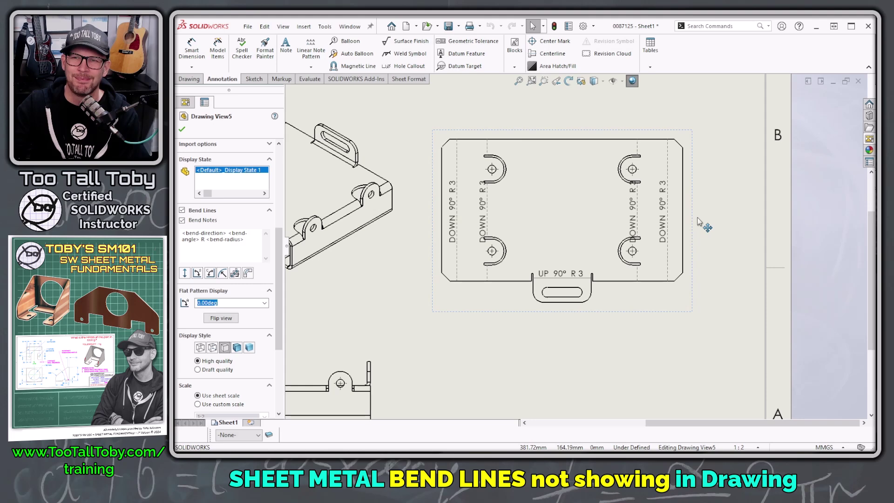
Toggle View Bend Lines off and back on so dashed bend lines show in the flat pattern
left_click(622, 81)
left_click(629, 298)
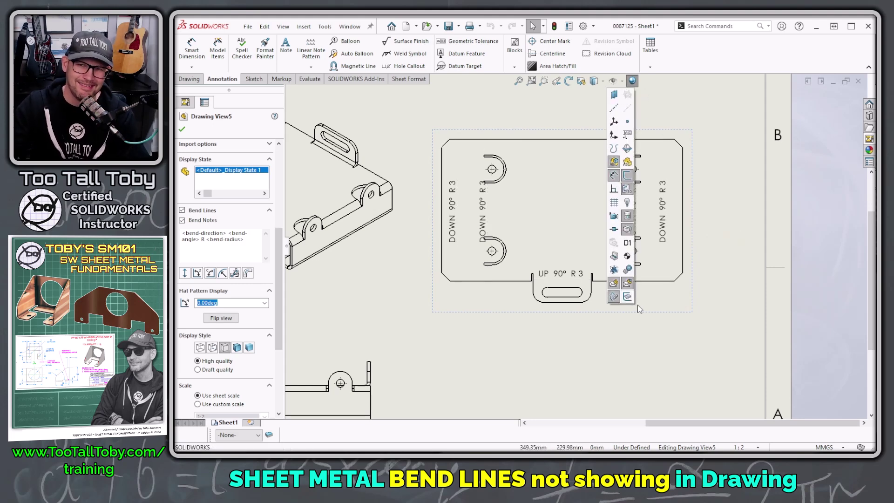
left_click(617, 81)
left_click(709, 280)
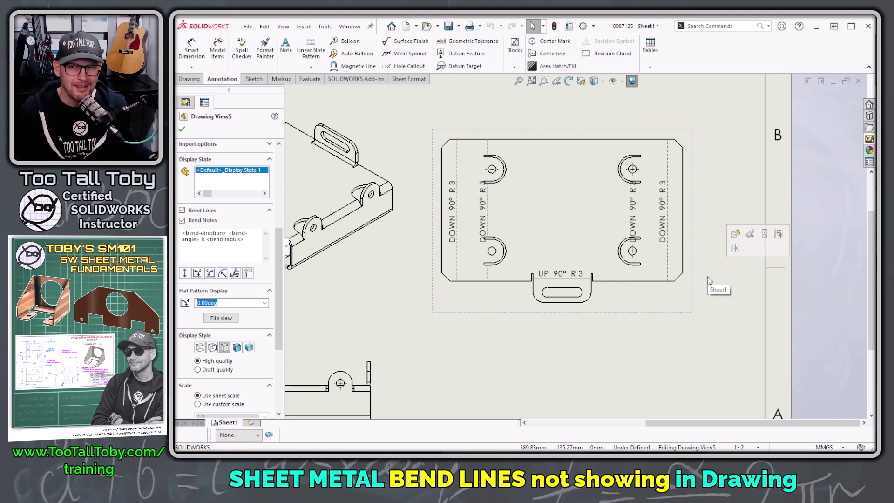
left_click(623, 82)
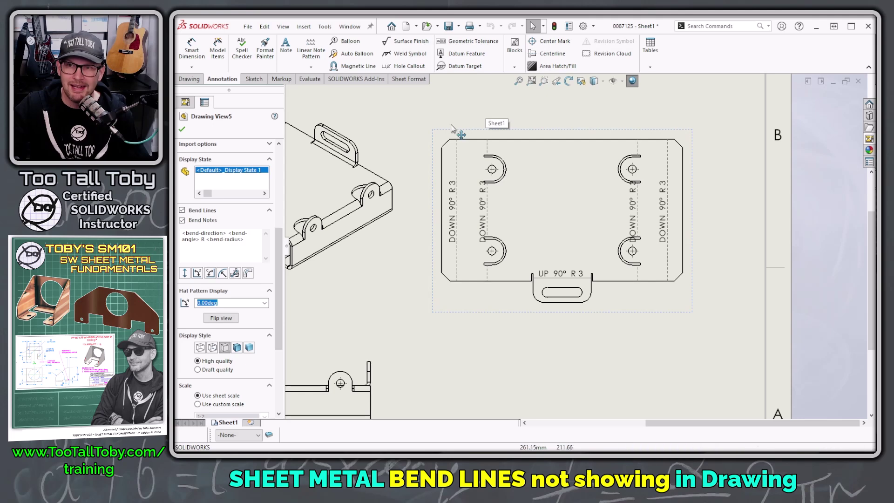
Try a dimension from the flat pattern's right edge to a bend line, cancel it, and toggle sketch visibility
left_click(197, 55)
left_click(683, 182)
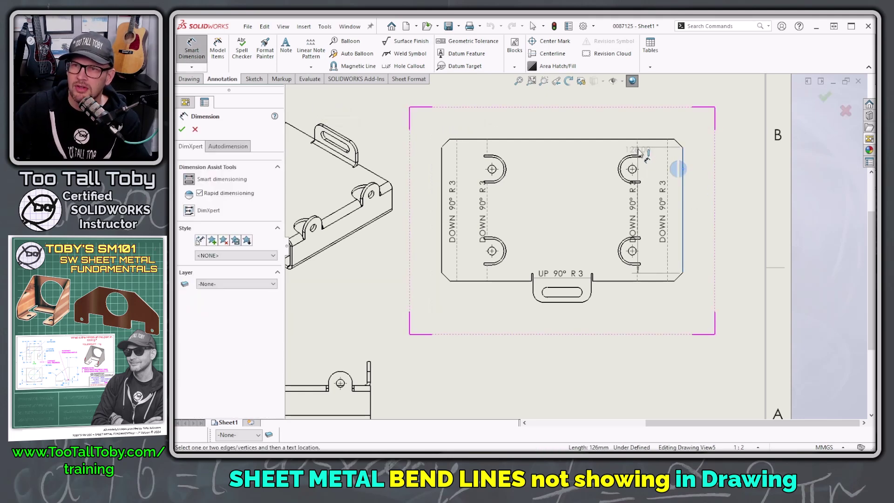
left_click(639, 154)
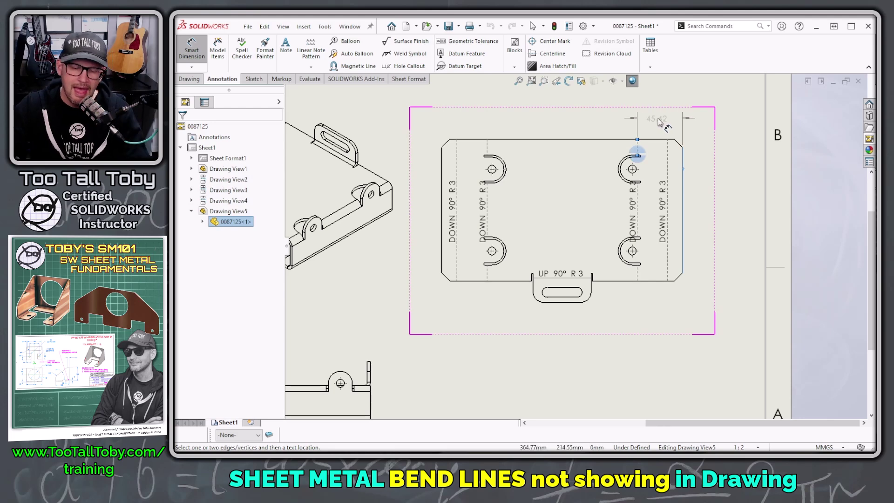
key("Escape")
key("Escape")
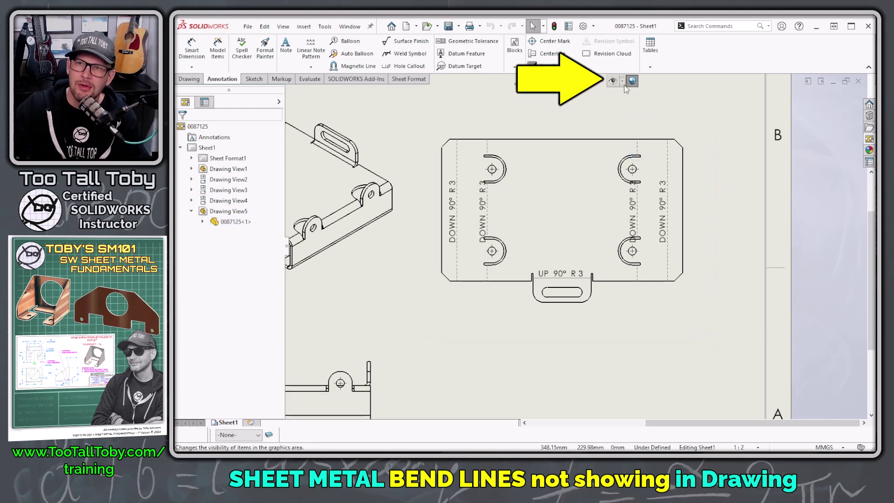
left_click(623, 82)
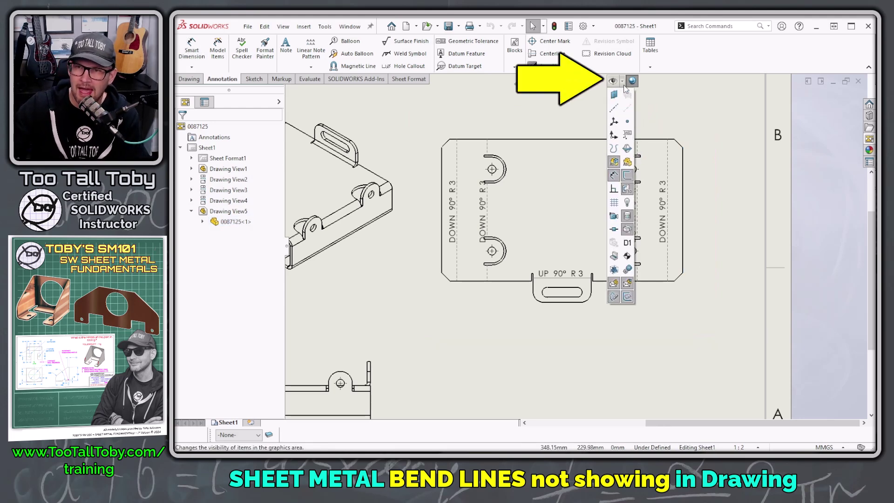
left_click(627, 176)
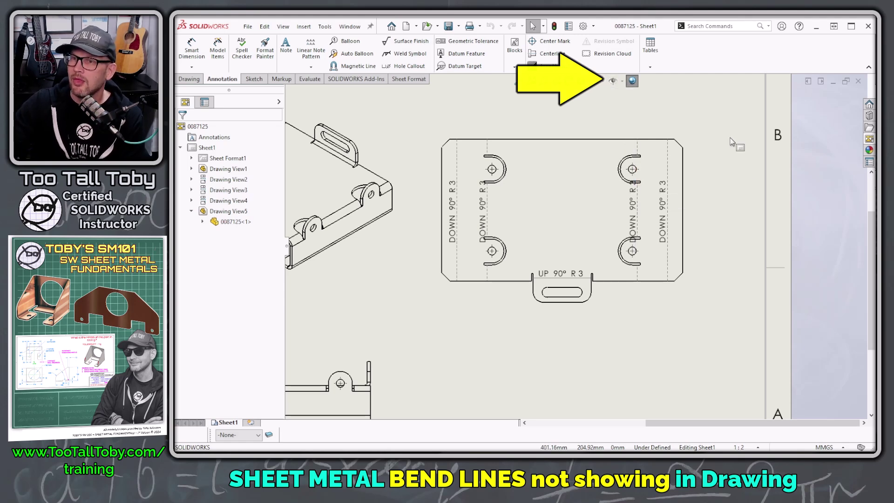
Retry the bend-line-to-edge dimension, cancel it, and zoom to fit the whole sheet
left_click(191, 50)
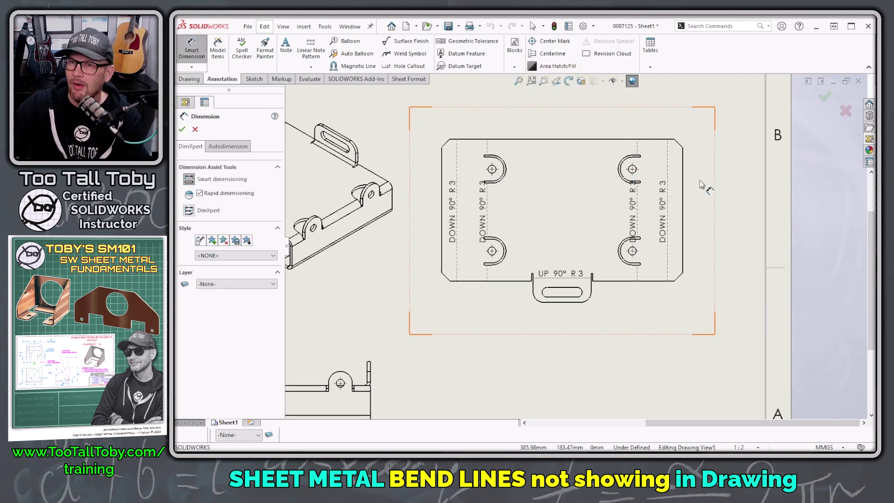
left_click(683, 173)
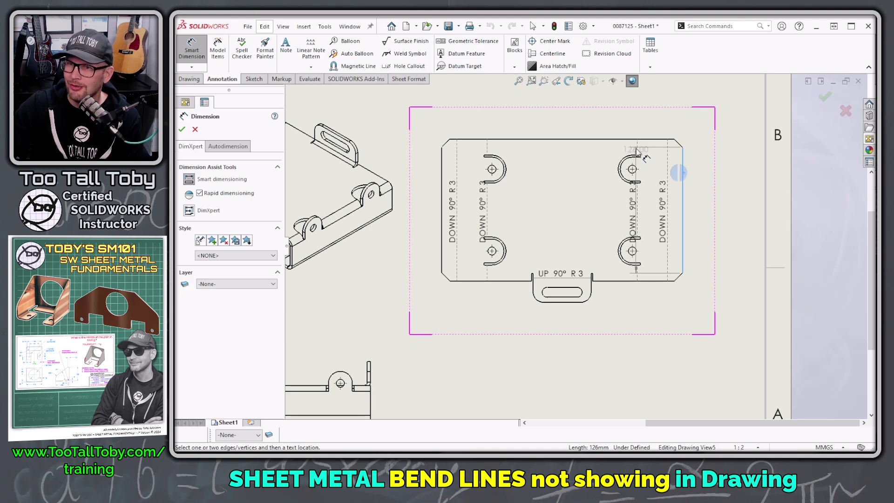
left_click(637, 150)
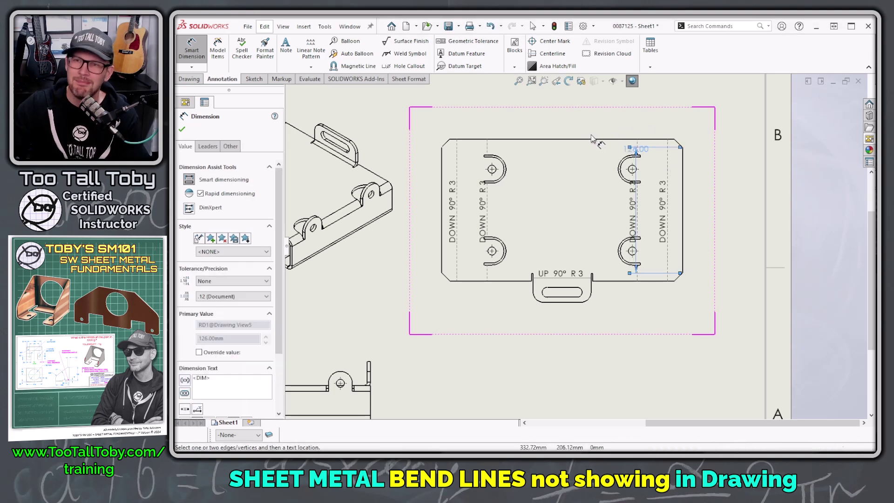
key("Escape")
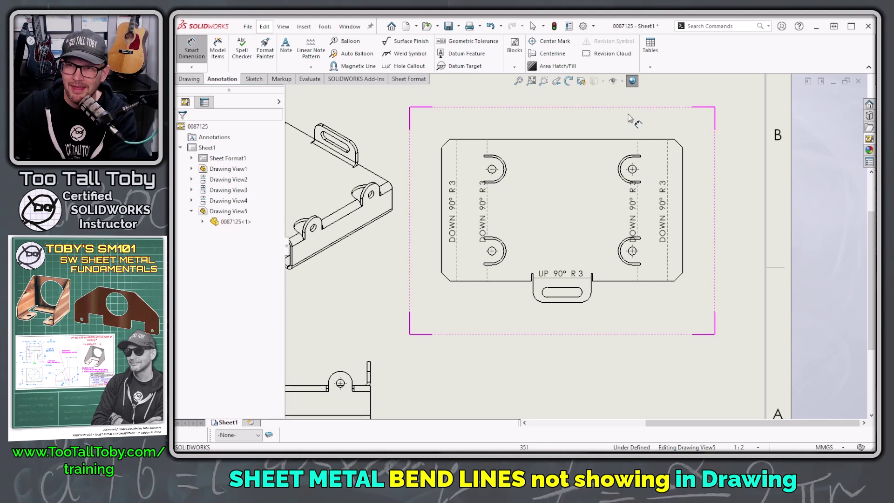
left_click(623, 82)
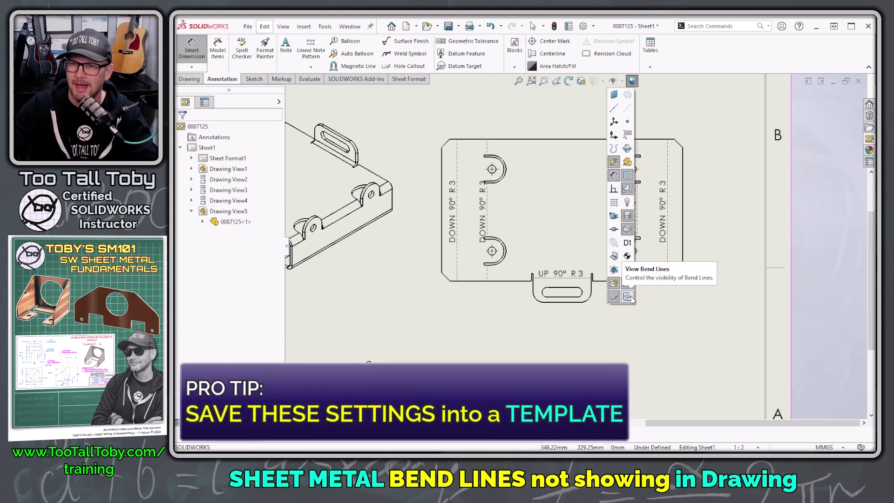
key("Escape")
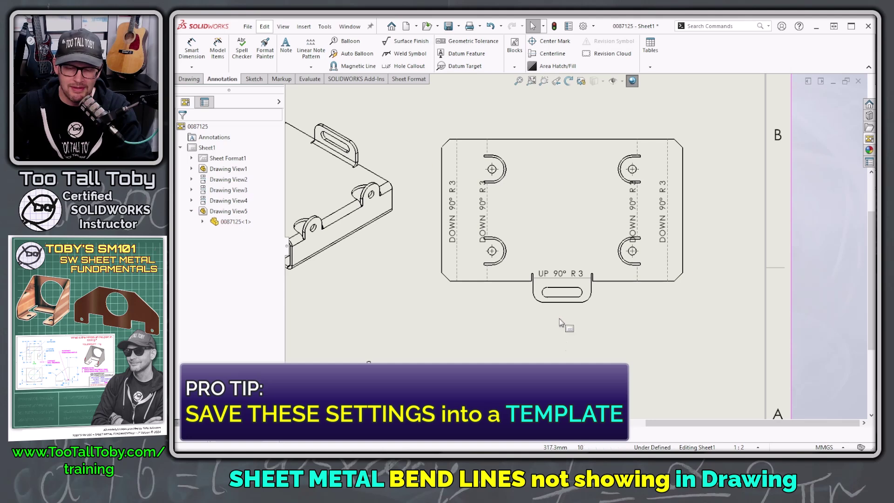
key("f")
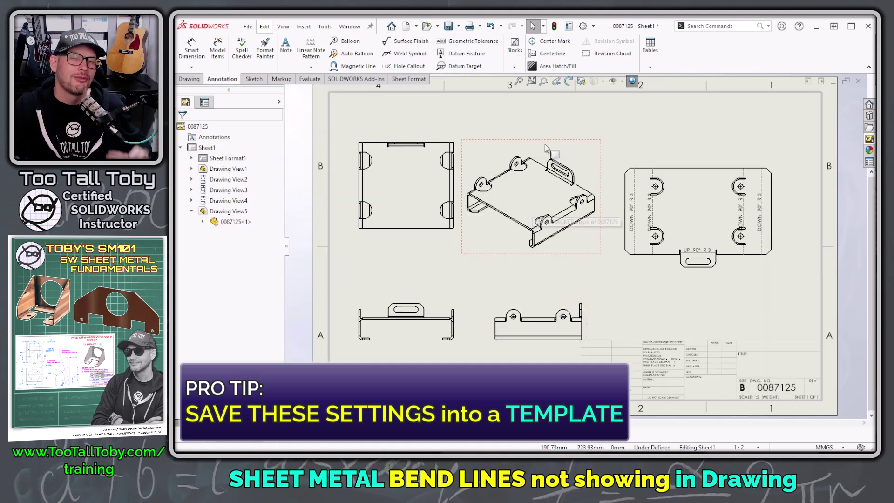
Delete Drawing View1 through View5 from the tree, confirming Yes to All
left_click(233, 171)
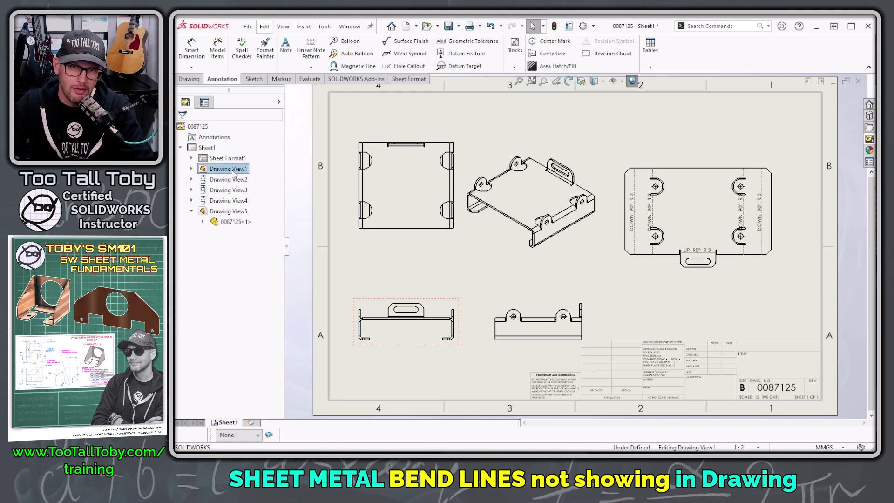
left_click(232, 213, "shift")
key("Delete")
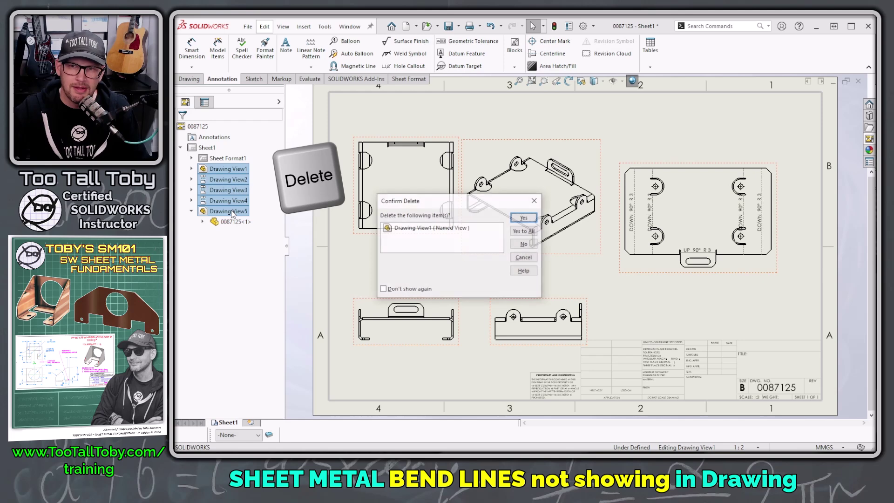
left_click(525, 231)
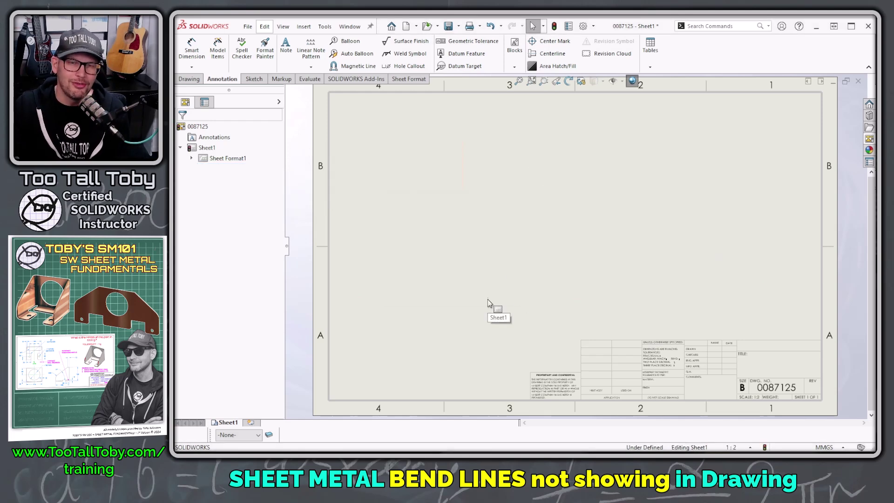
Delete Sheet Format1 and confirm, leaving a blank sheet
left_click(229, 158)
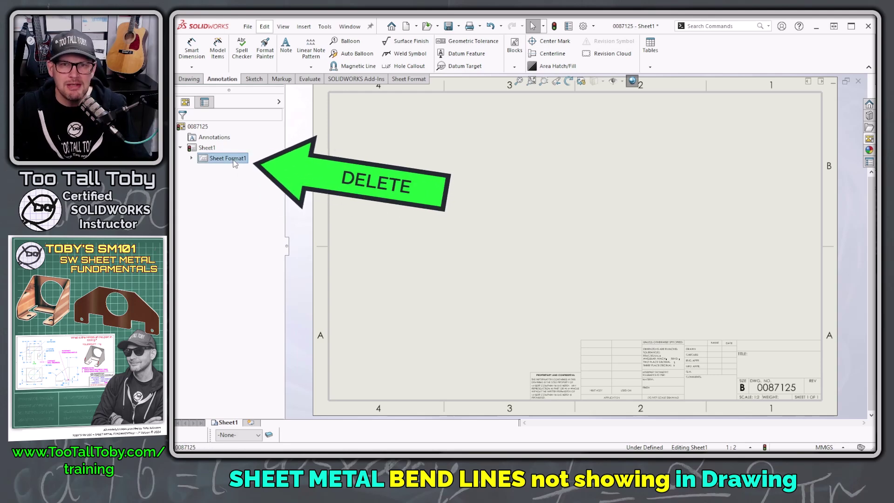
key("Delete")
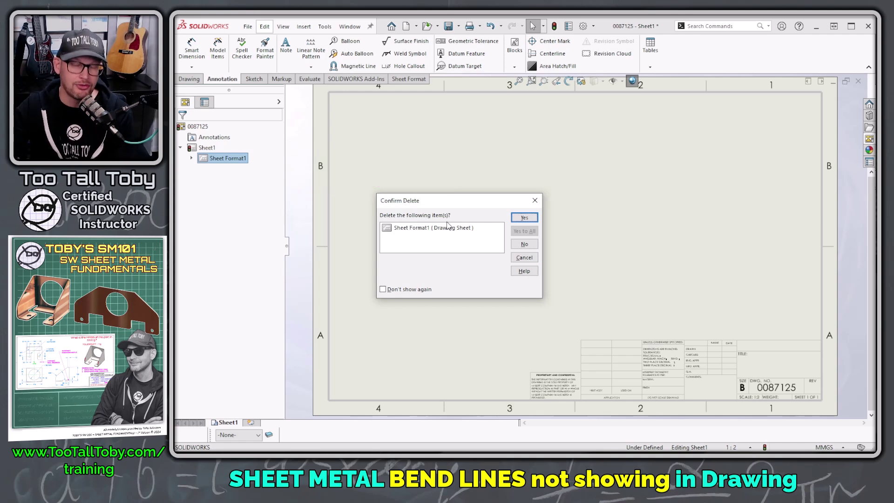
left_click(523, 216)
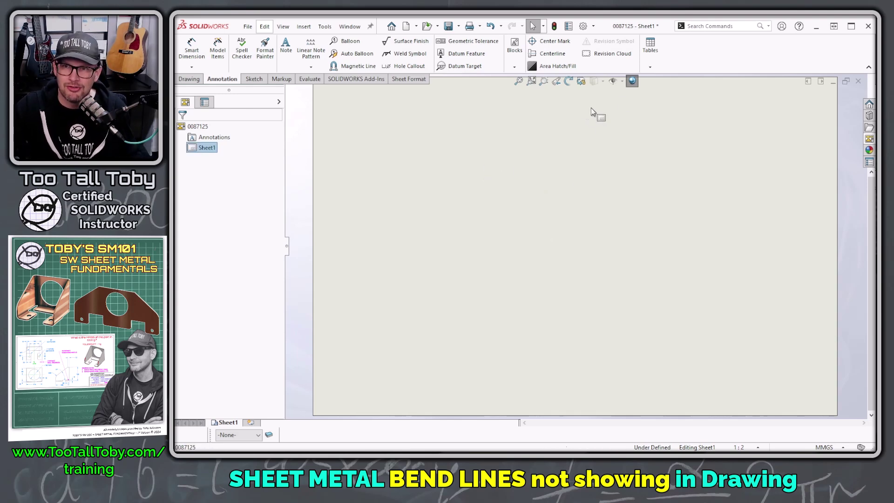
Turn on View Bend Lines for the empty drawing sheet
left_click(623, 81)
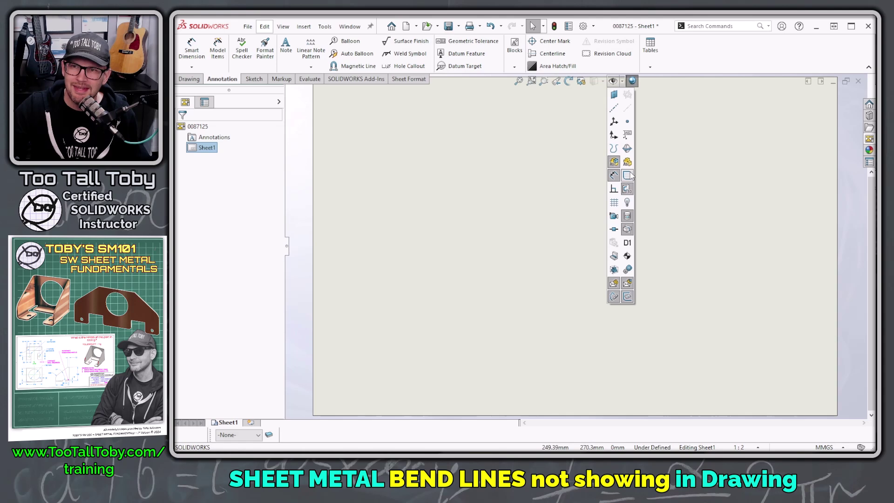
left_click(628, 297)
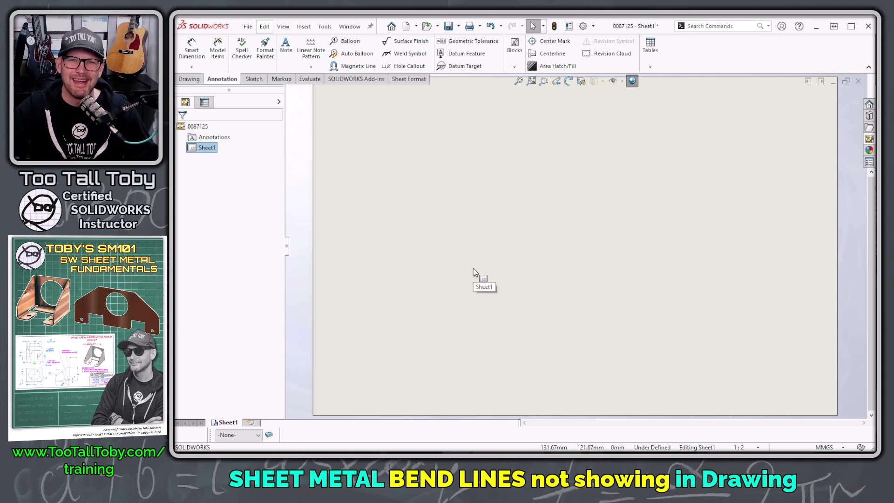
left_click(247, 26)
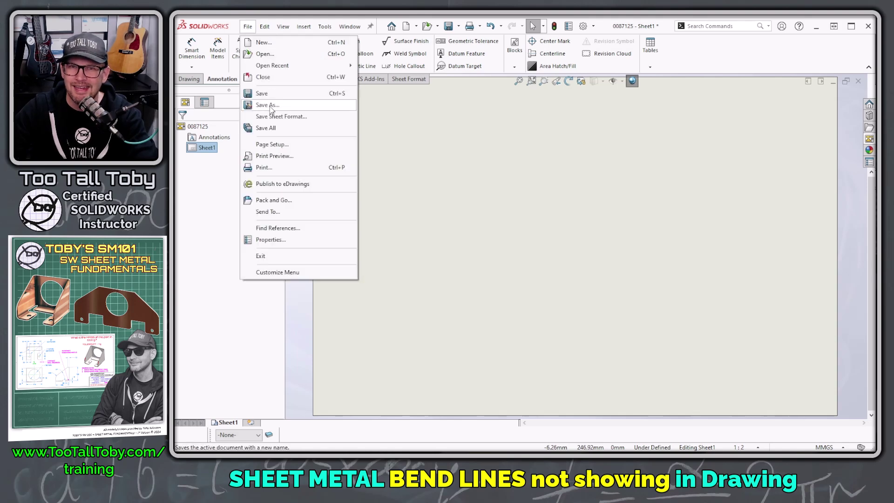
Save the blank sheet as drawing template 'Drawing SHEET METAL.drwdot', accept the warning, and close it
left_click(267, 105)
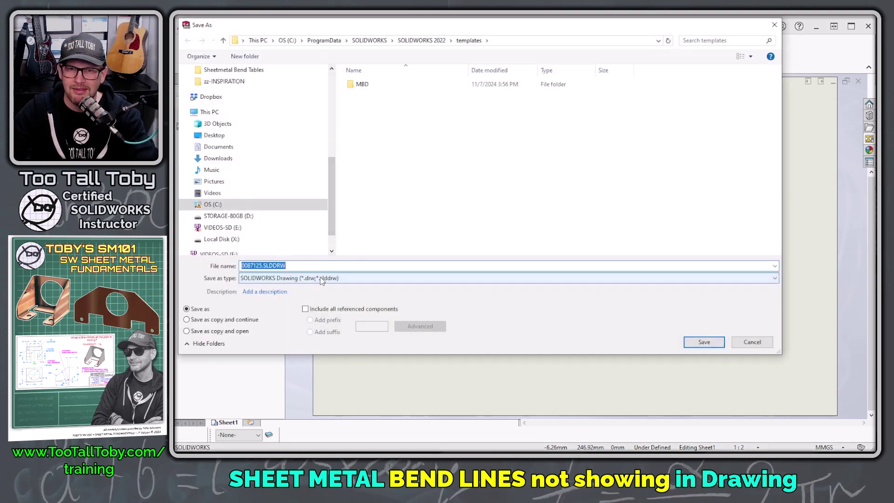
left_click(321, 278)
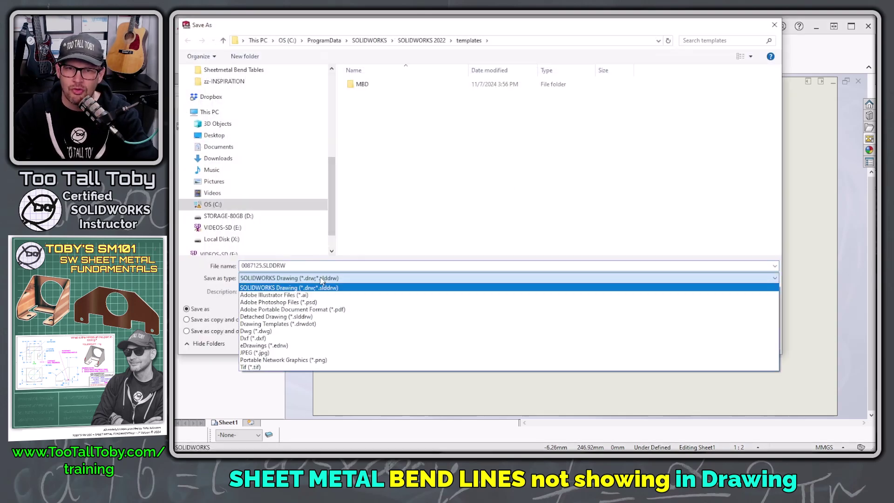
left_click(306, 323)
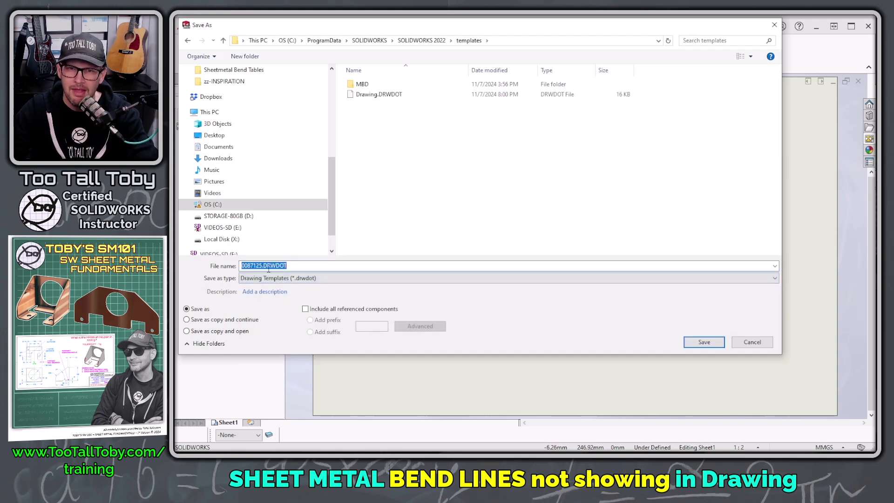
left_click(264, 266)
type("Drawing SHEET")
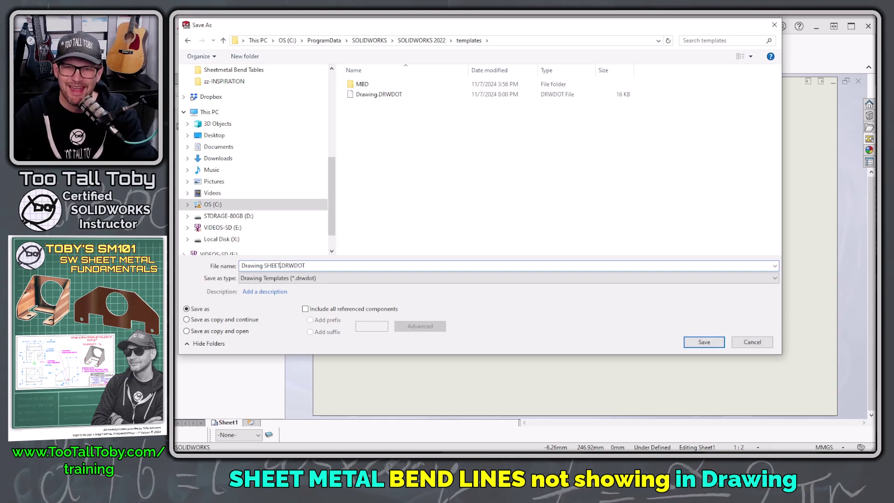
left_click(705, 343)
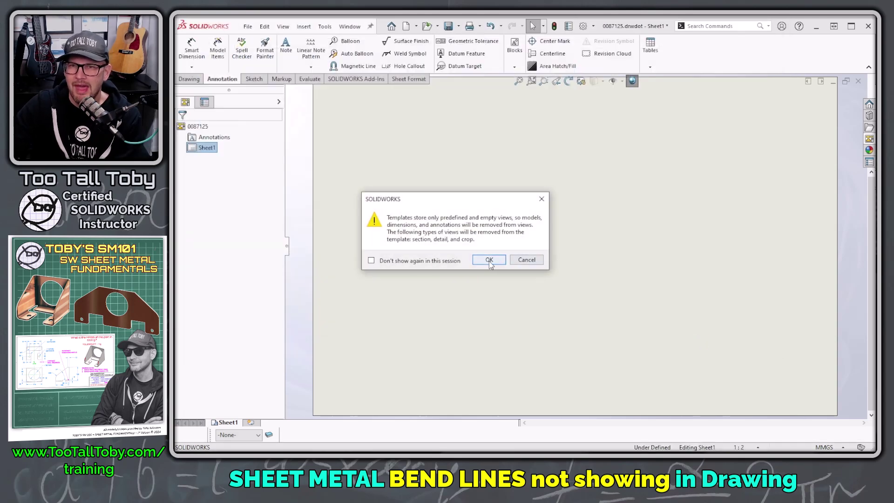
left_click(490, 260)
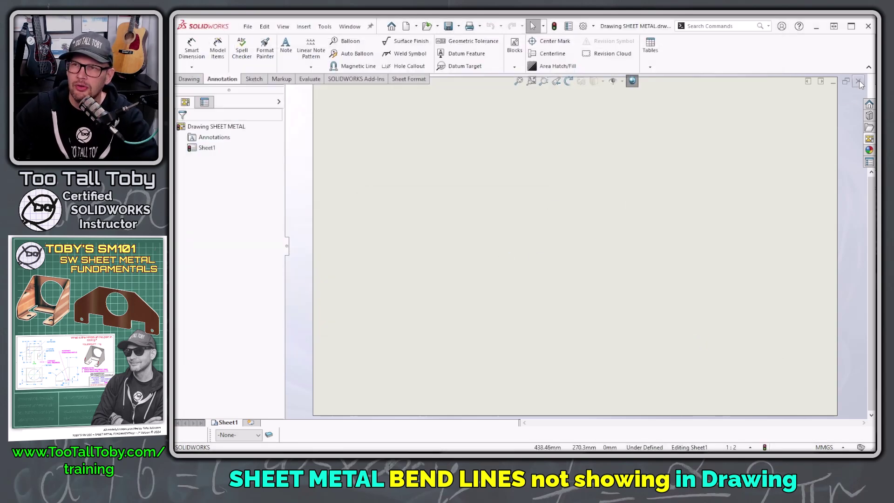
left_click(859, 82)
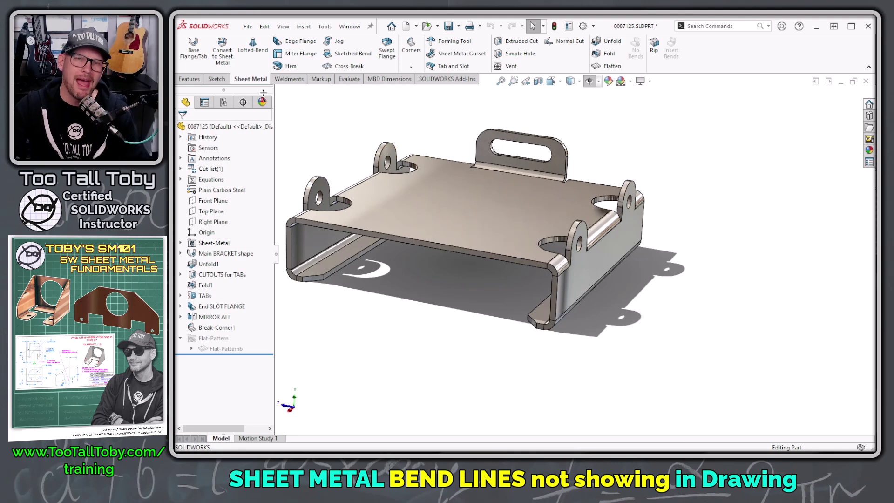
Make a drawing of the bracket from the Drawing SHEET METAL template on a B (ANSI) Landscape sheet
left_click(248, 26)
left_click(287, 105)
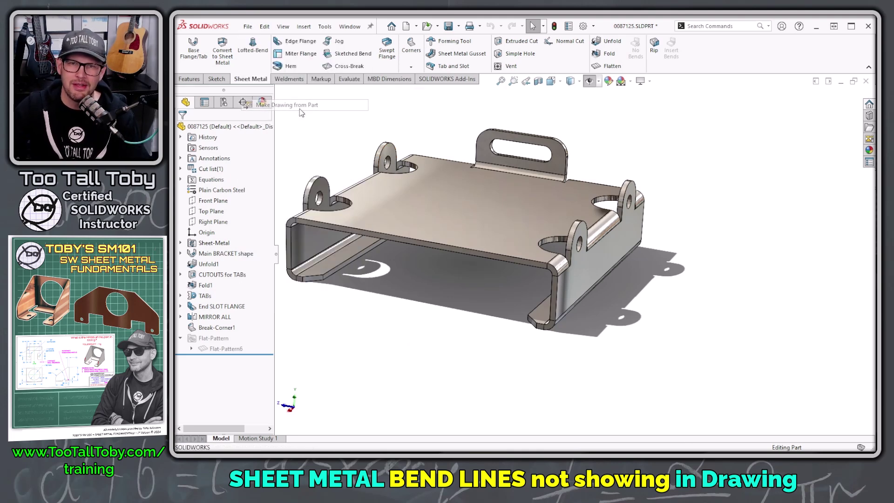
left_click(435, 132)
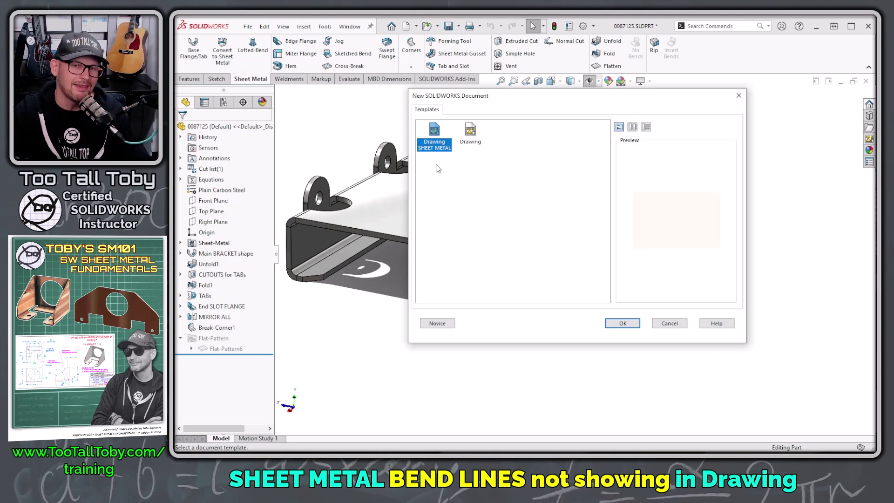
double_click(433, 135)
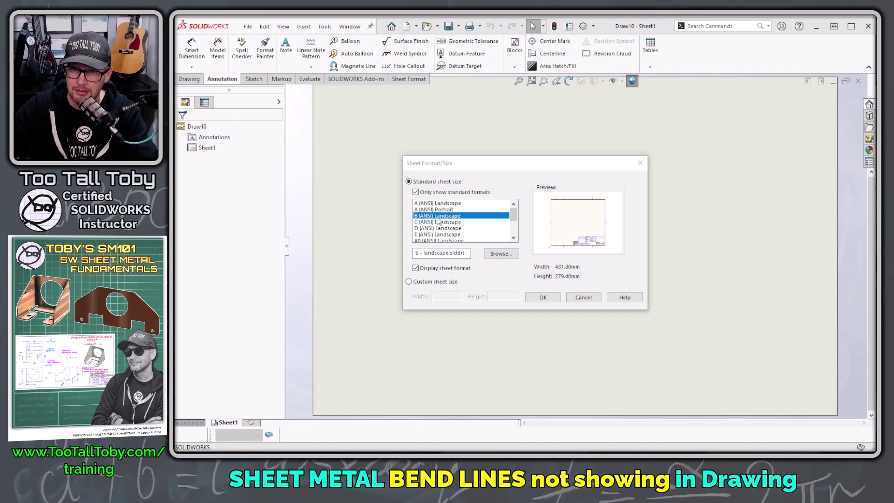
left_click(543, 297)
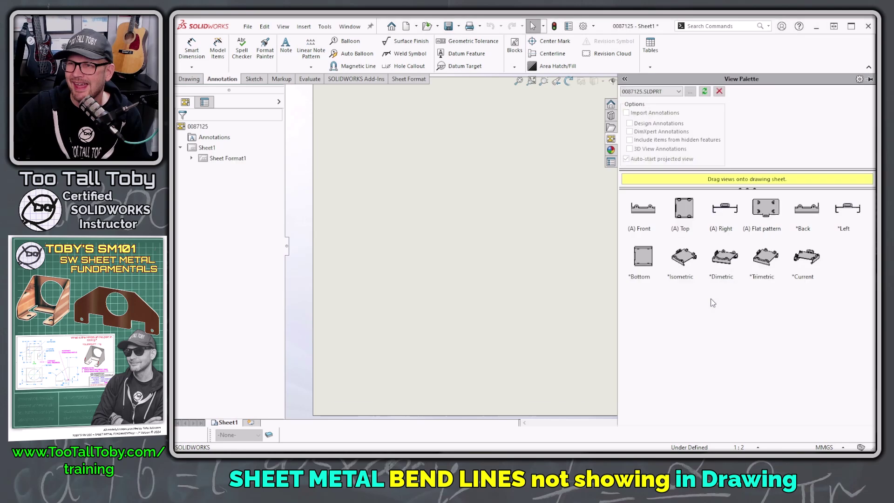
Place the flat pattern view at the sheet's upper centre, skip projected views, and begin dimensioning its right edge
left_click_drag(764, 233, 476, 198)
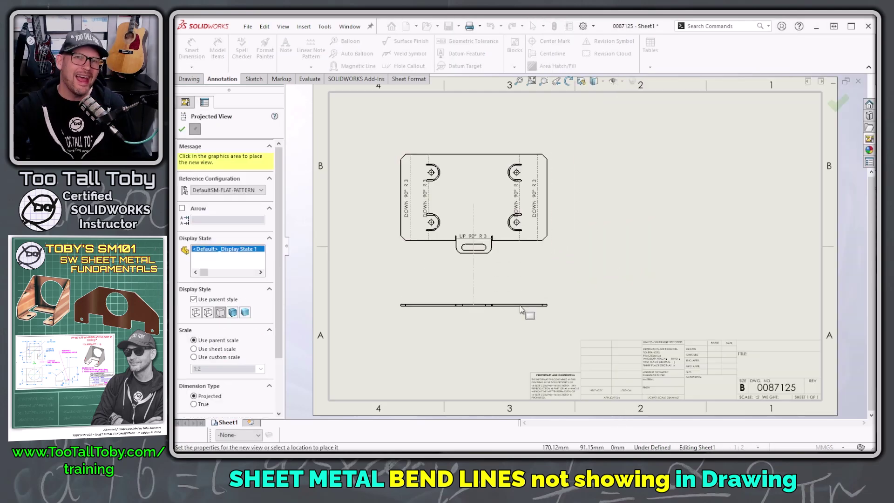
key("Escape")
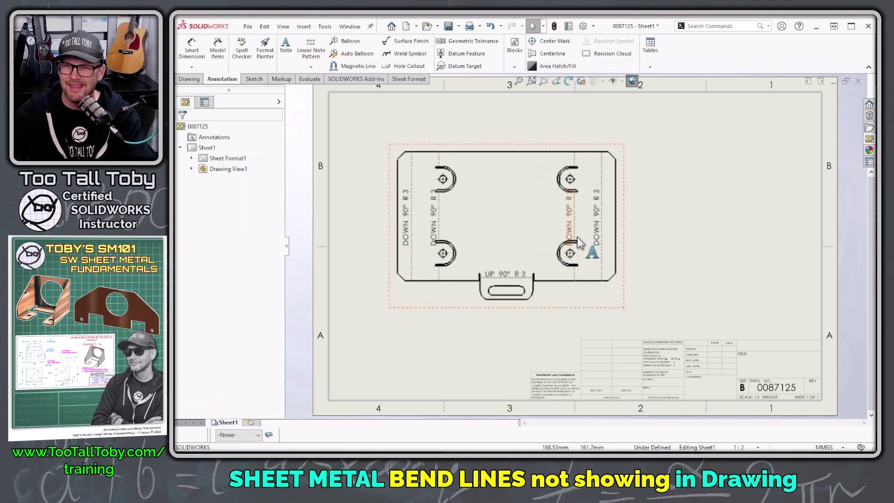
key("d")
left_click(650, 185)
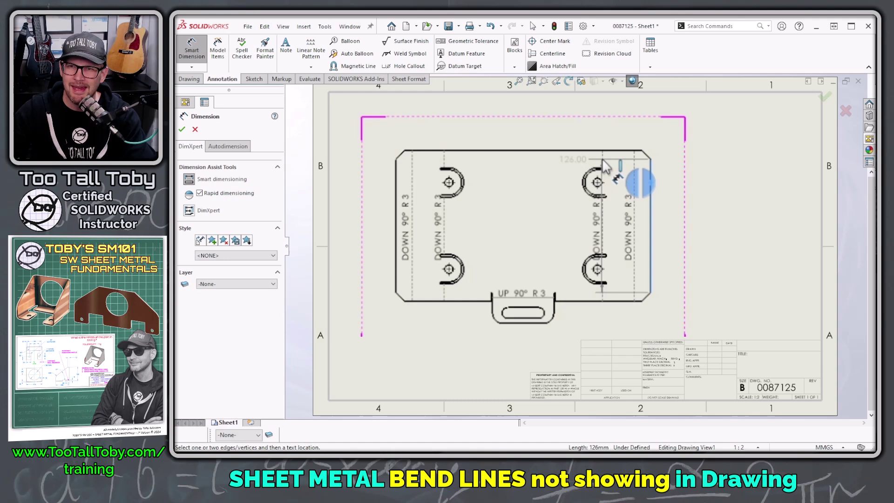